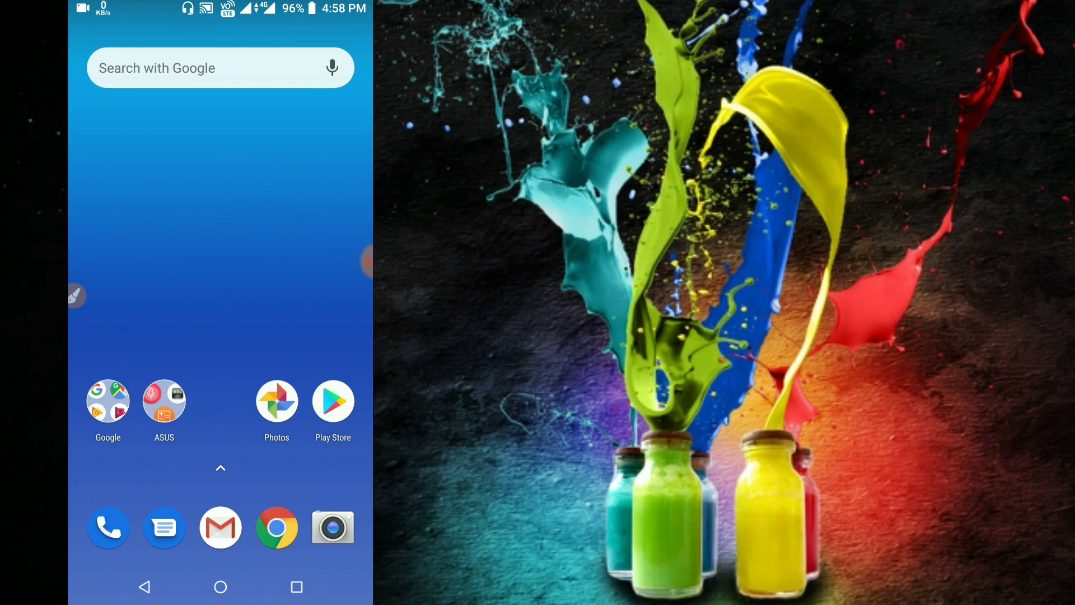
Search Google Play for 'Notch app' and find Notch by The Tree Team in the results.
left_click(333, 400)
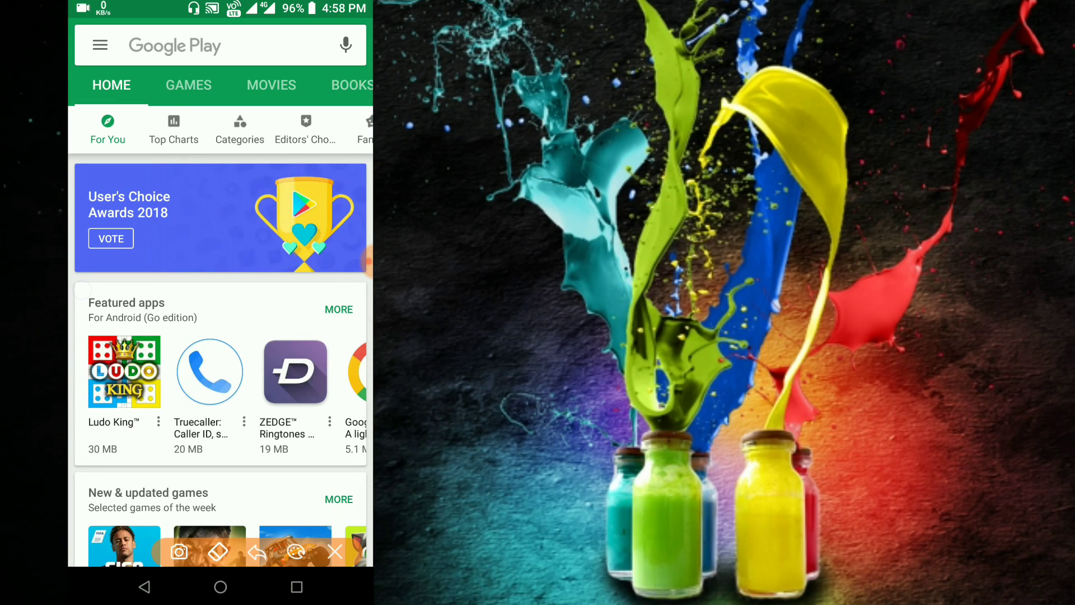
mouse_move(130, 38)
left_mouse_down()
mouse_move(265, 63)
mouse_move(141, 29)
left_mouse_up()
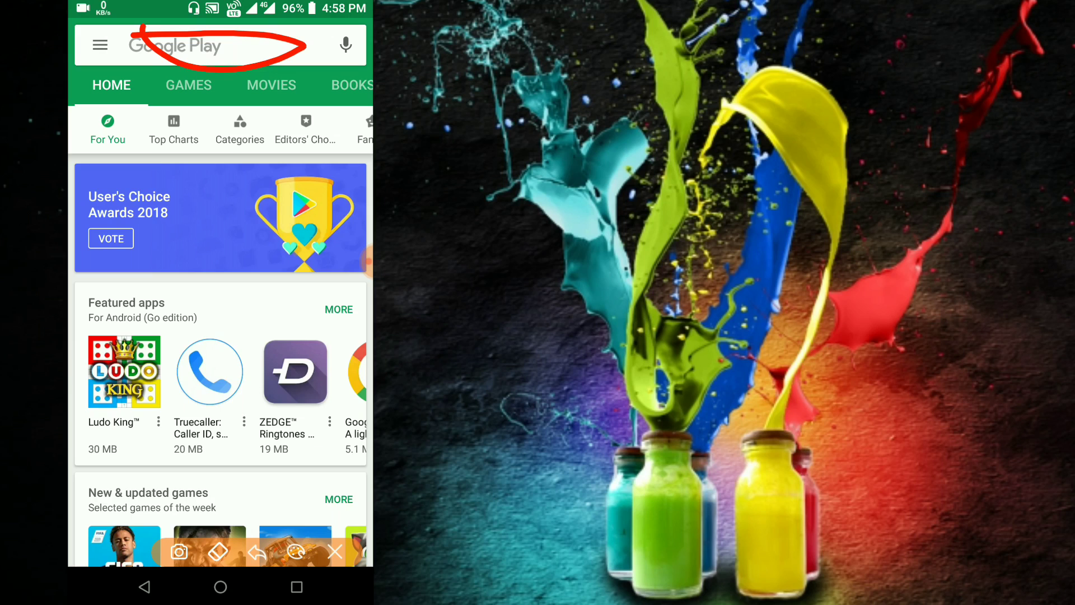
left_click(335, 552)
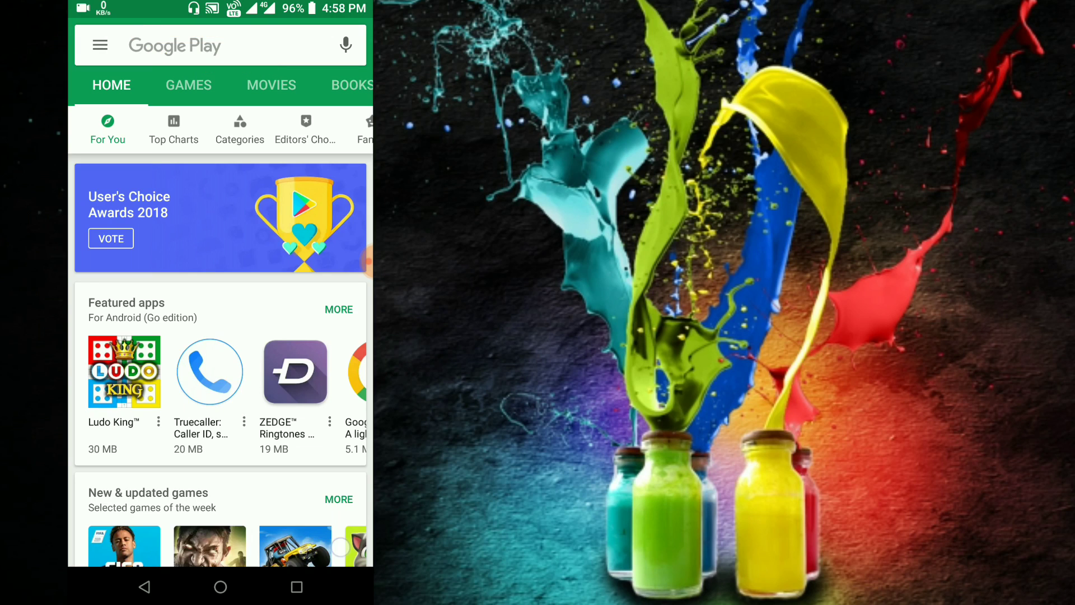
left_click(219, 46)
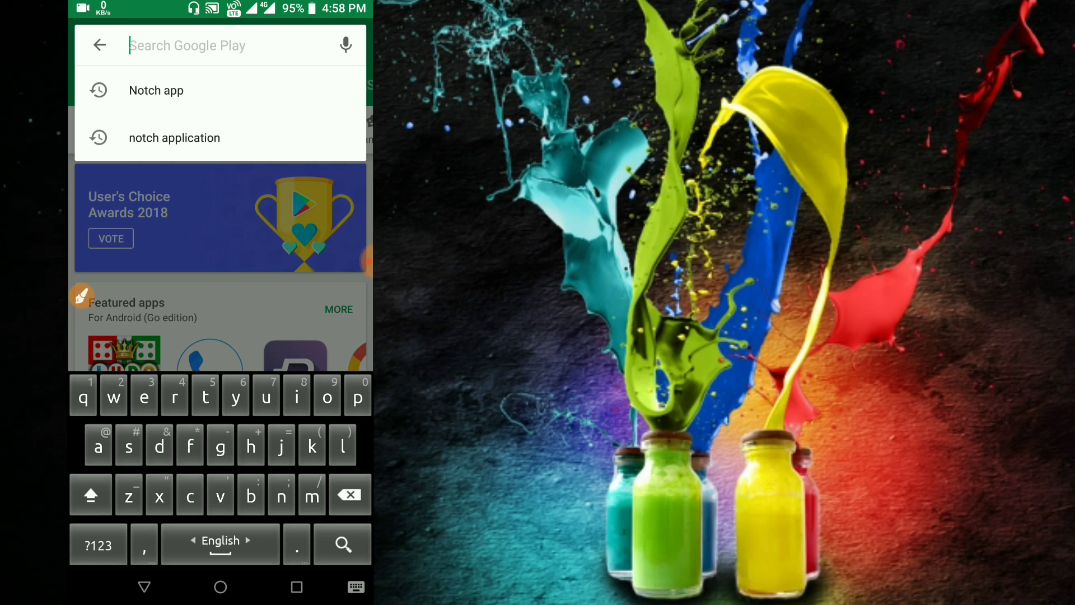
left_click(157, 90)
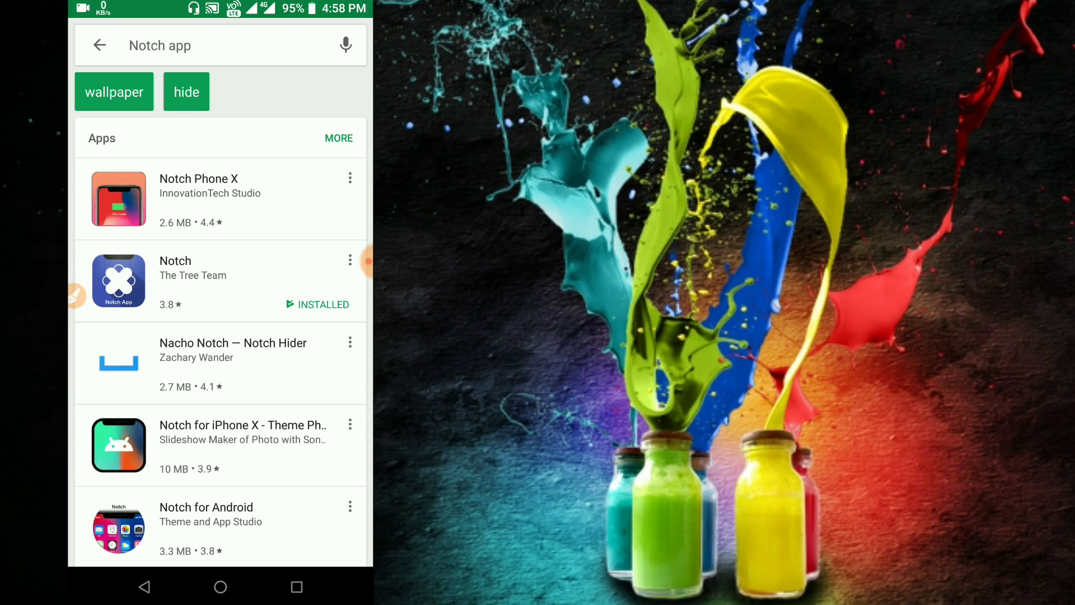
left_click(78, 293)
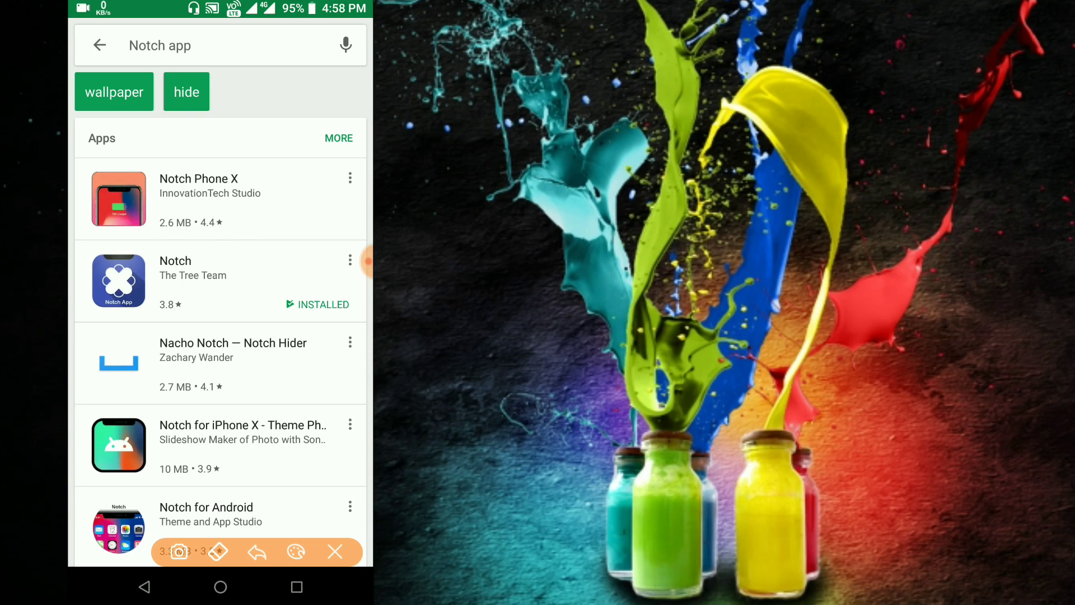
left_click_drag(108, 269, 109, 251)
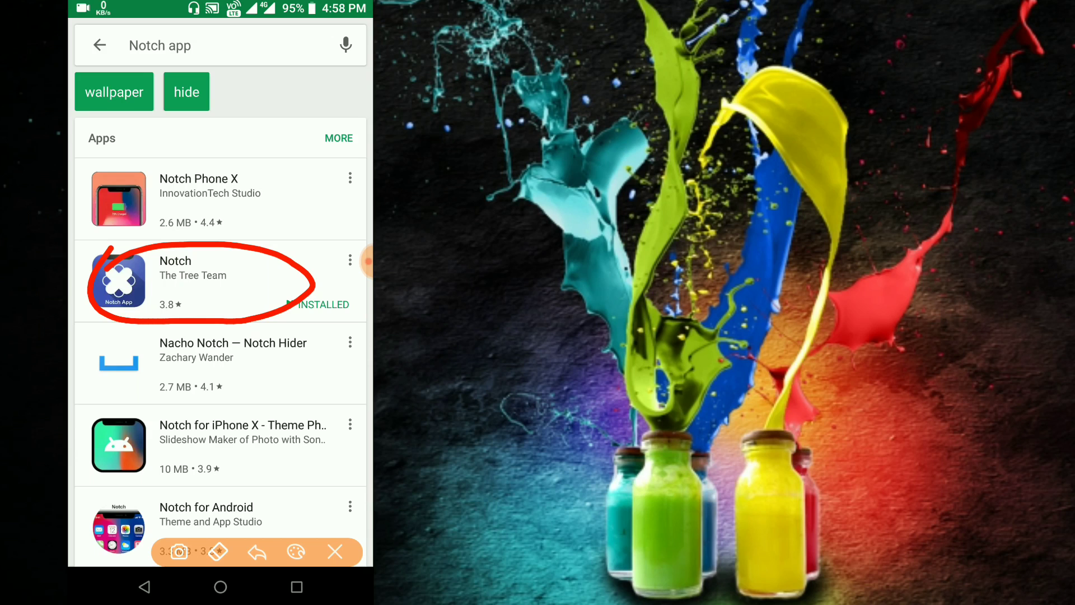
Open Notch from the results, dismiss the ad, and finish the introduction pages.
left_click(246, 269)
left_click(335, 551)
left_click(217, 269)
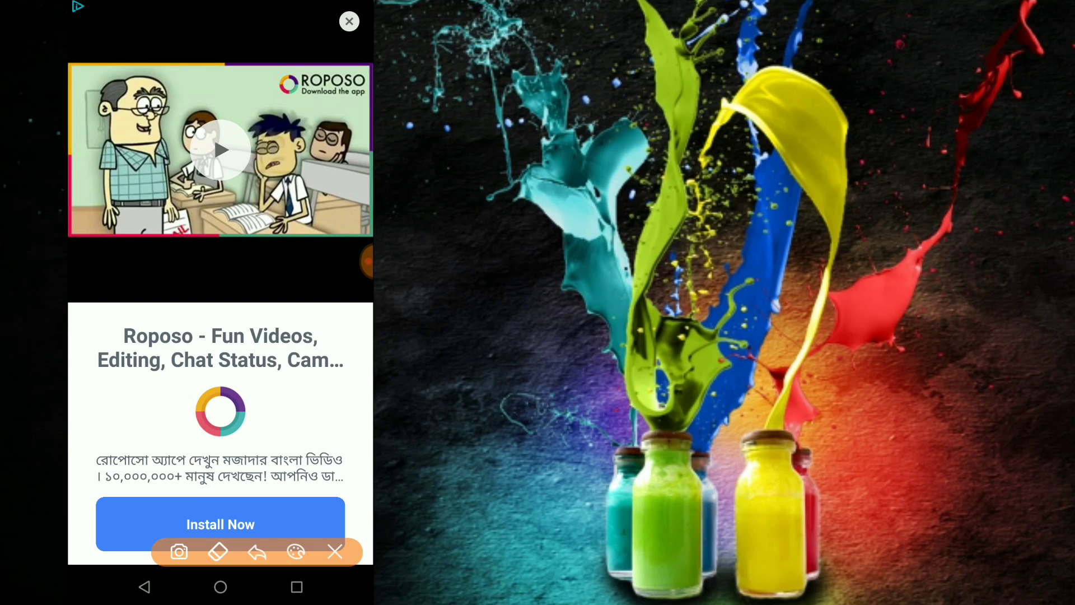
left_click_drag(329, 16, 369, 42)
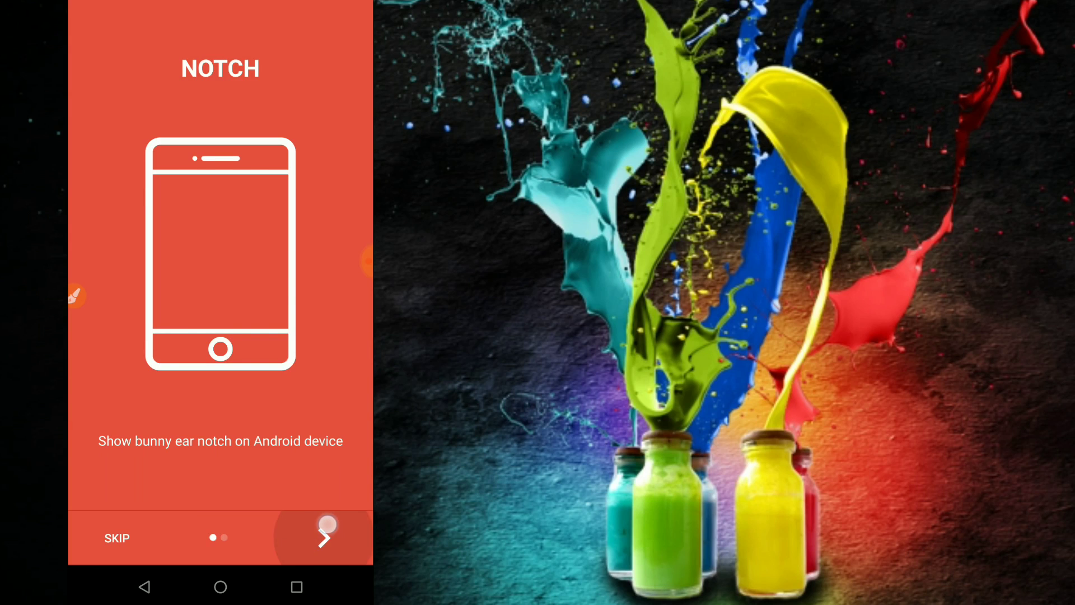
left_click(325, 537)
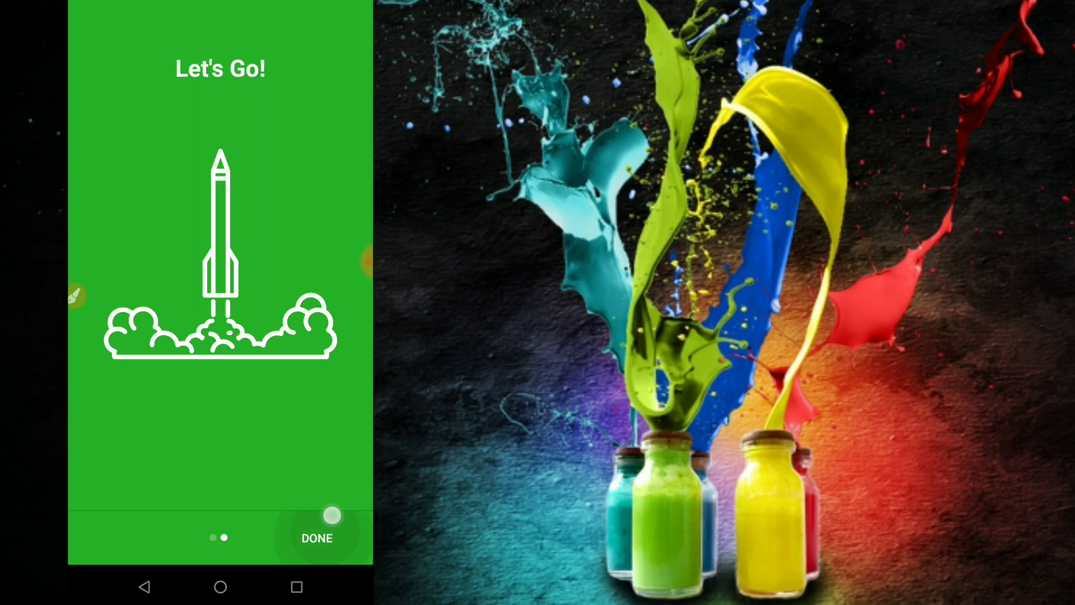
left_click(317, 538)
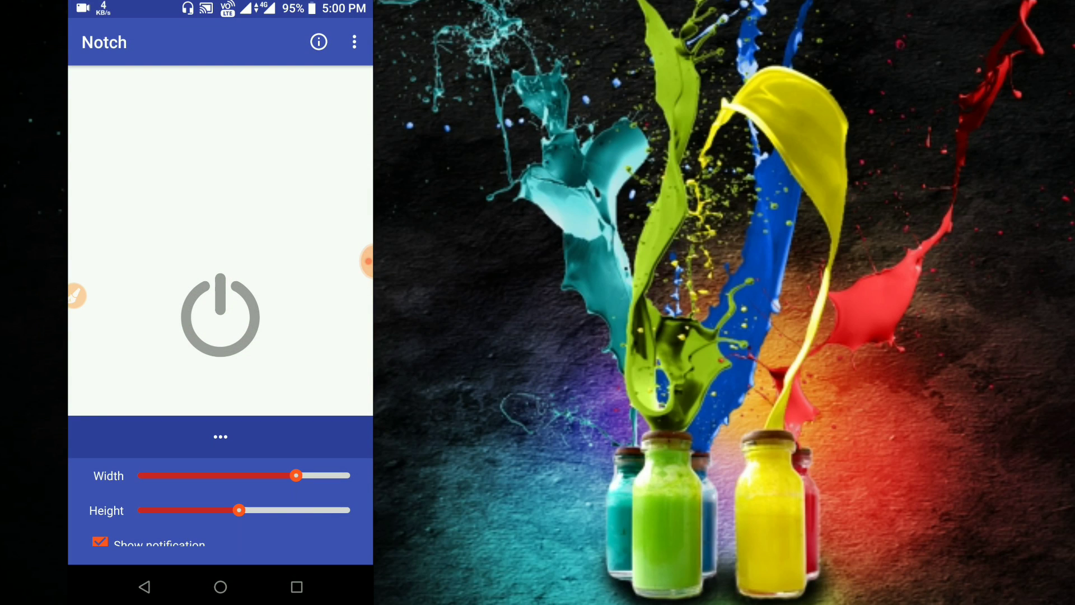
Hide the width and height settings and switch the black notch on with the power toggle.
left_click(313, 331)
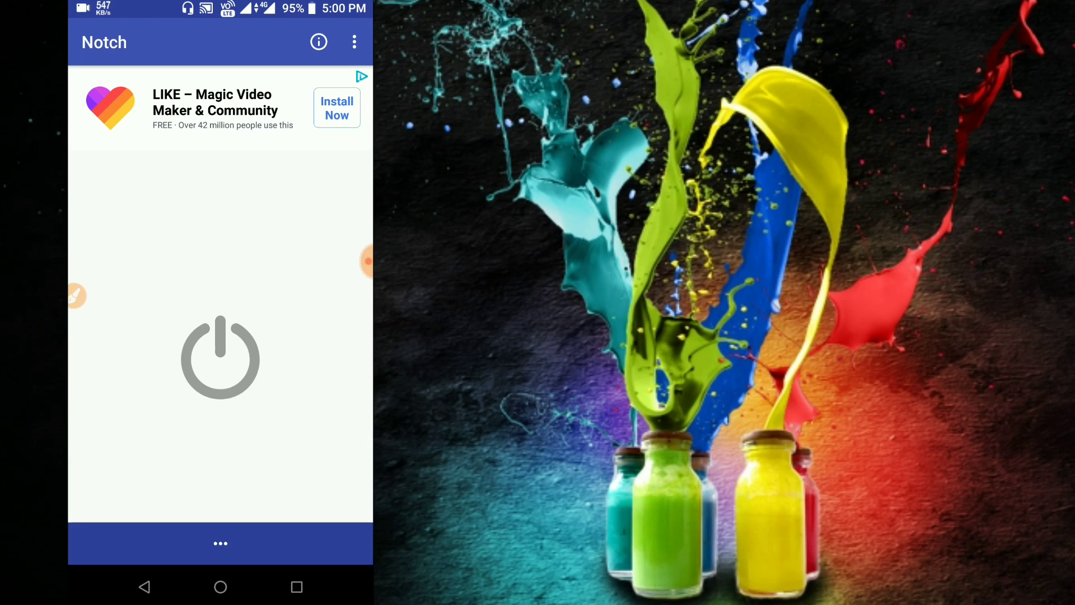
left_click_drag(220, 250, 227, 252)
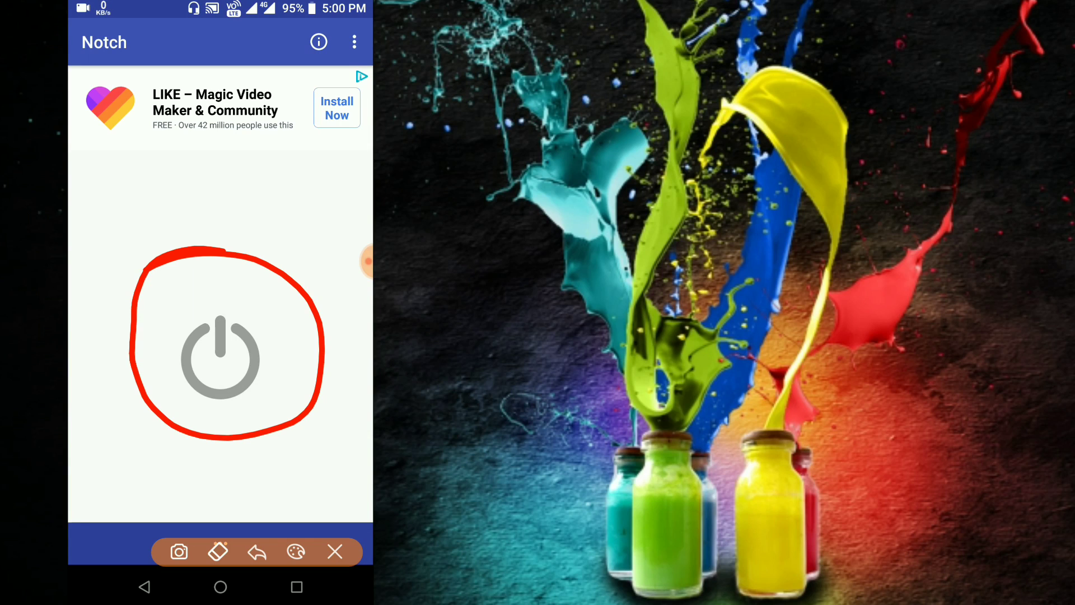
left_click(335, 552)
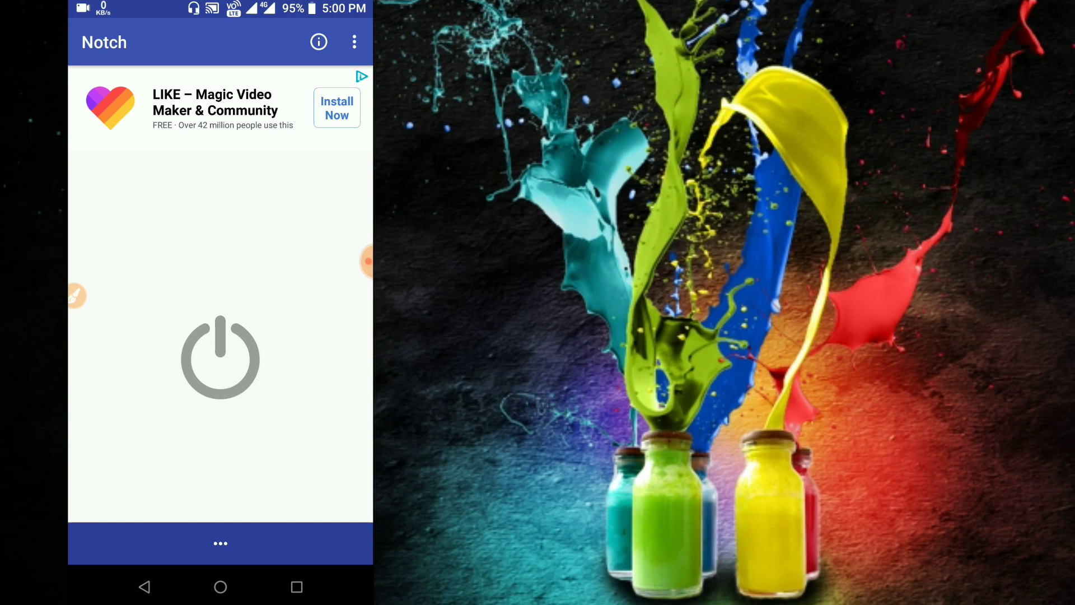
left_click(221, 360)
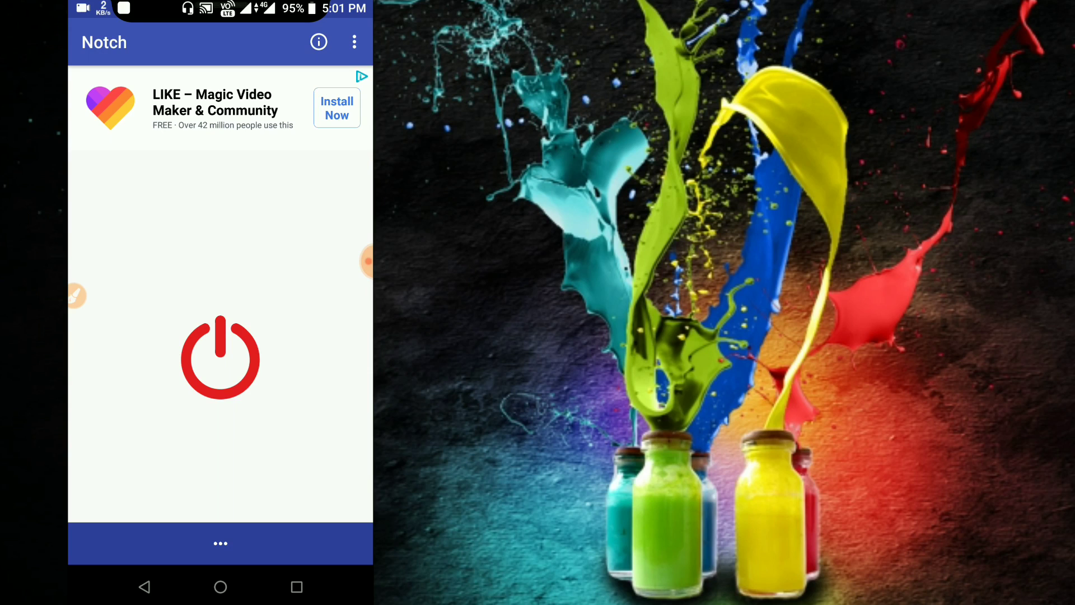
Drag the Width and Height sliders left for a narrower, shorter notch.
left_click(220, 543)
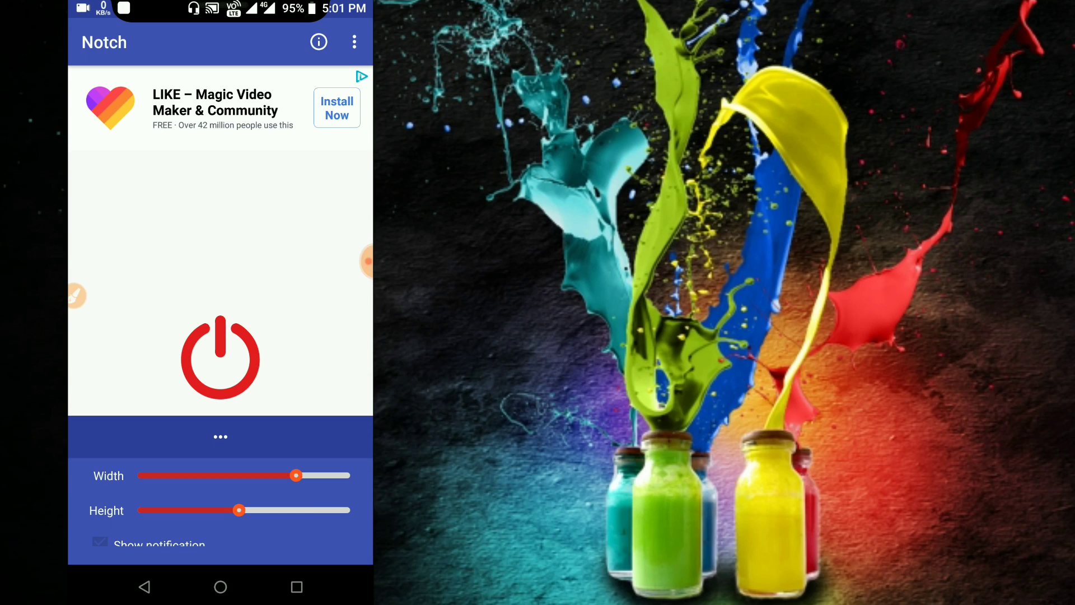
left_click(312, 328)
left_click_drag(245, 539, 277, 383)
left_click_drag(296, 476, 202, 475)
left_click(220, 436)
left_click(221, 543)
mouse_move(286, 475)
left_mouse_down()
mouse_move(206, 476)
mouse_move(234, 476)
left_mouse_up()
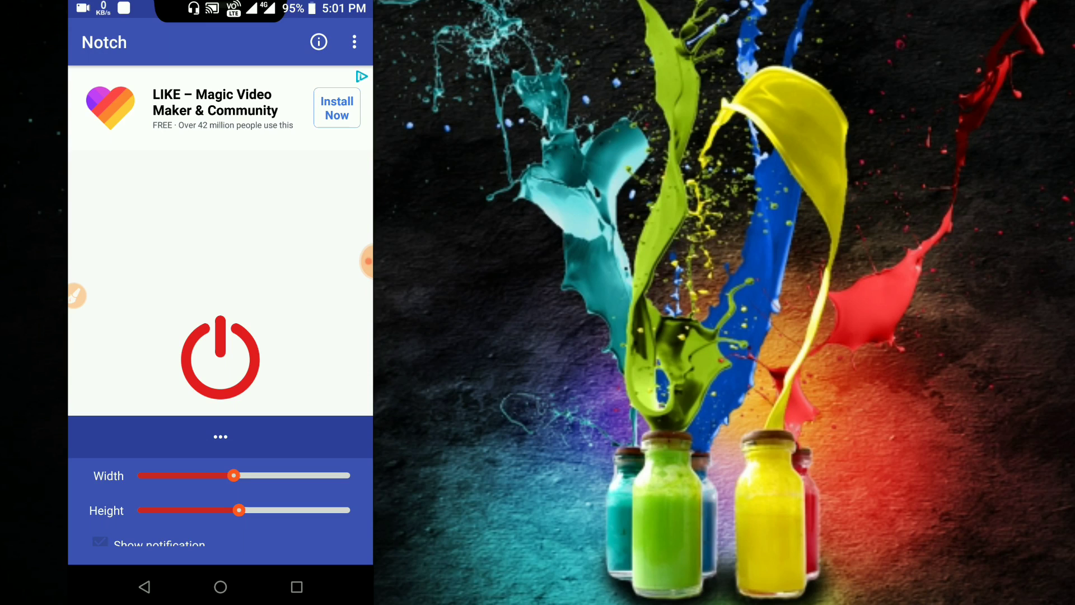
mouse_move(233, 476)
left_mouse_down()
mouse_move(196, 476)
mouse_move(207, 476)
left_mouse_up()
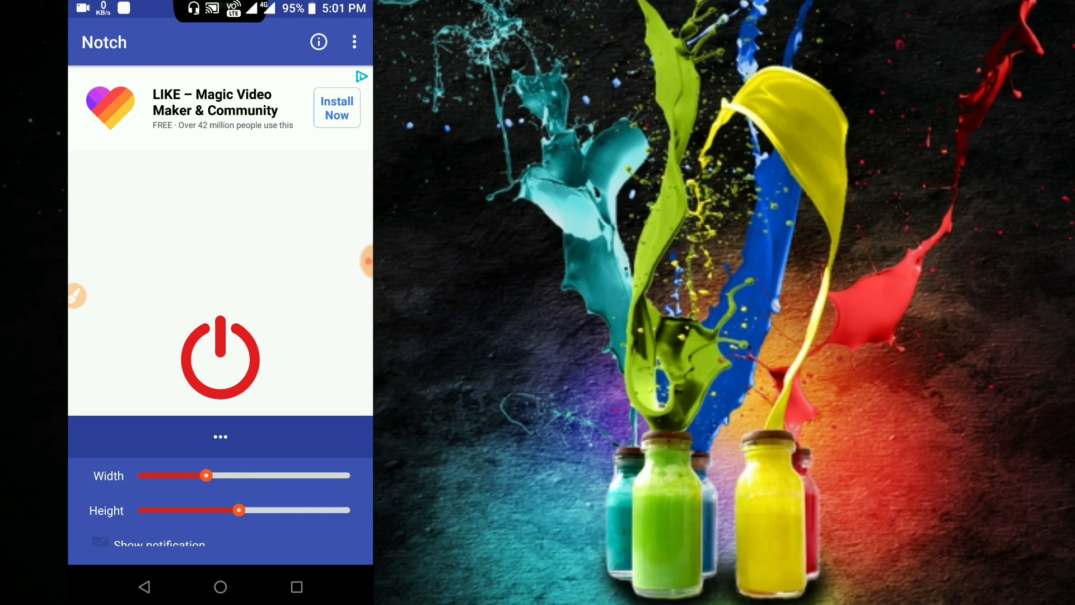
left_click_drag(239, 510, 192, 509)
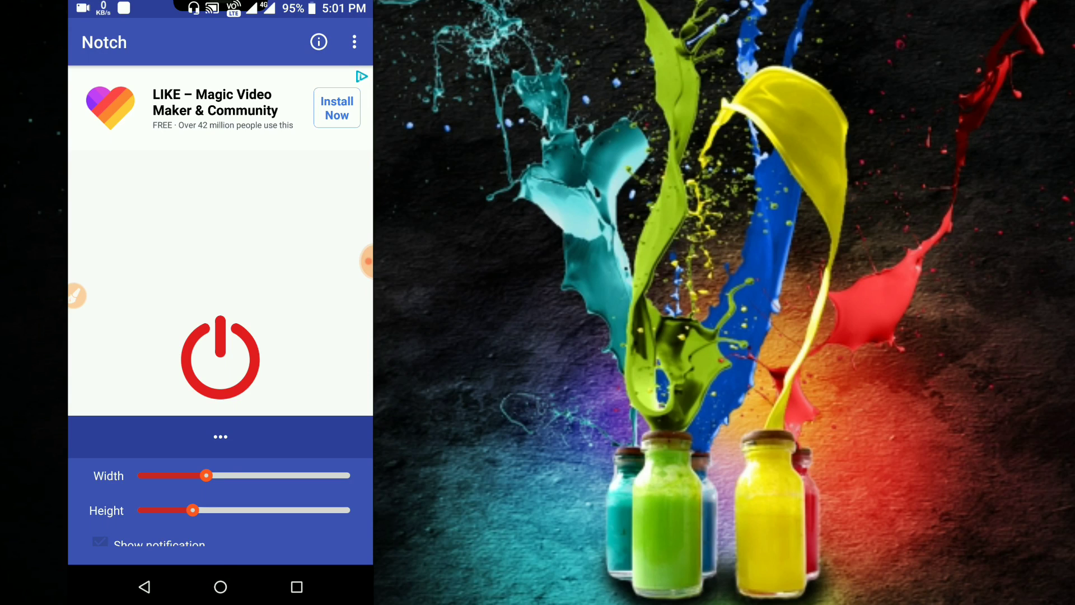
Return home and clear all recent apps from the Recents screen.
left_click(220, 587)
left_click(297, 587)
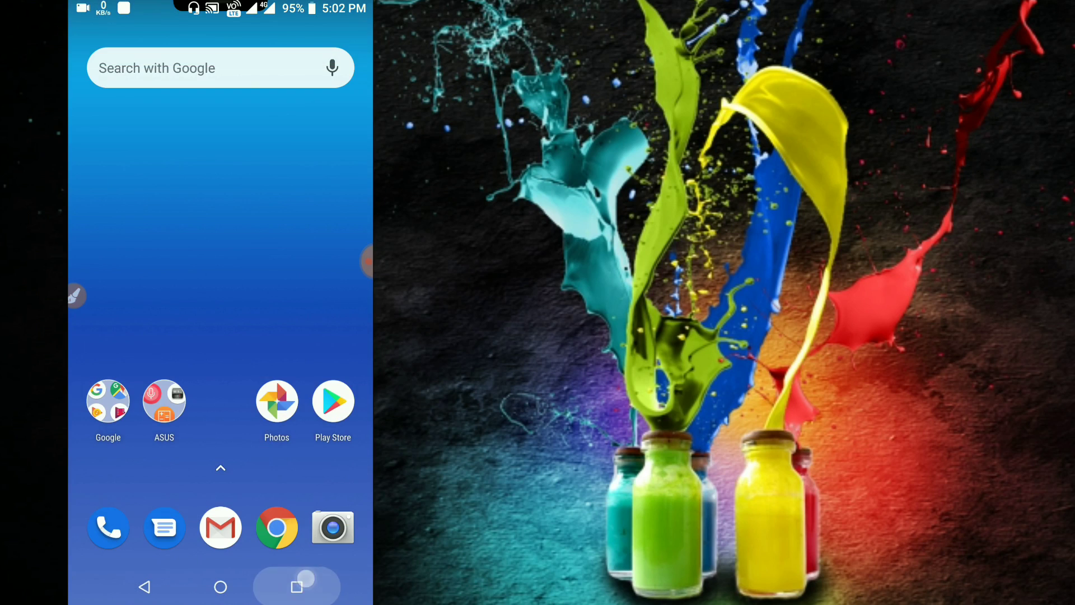
left_click(327, 44)
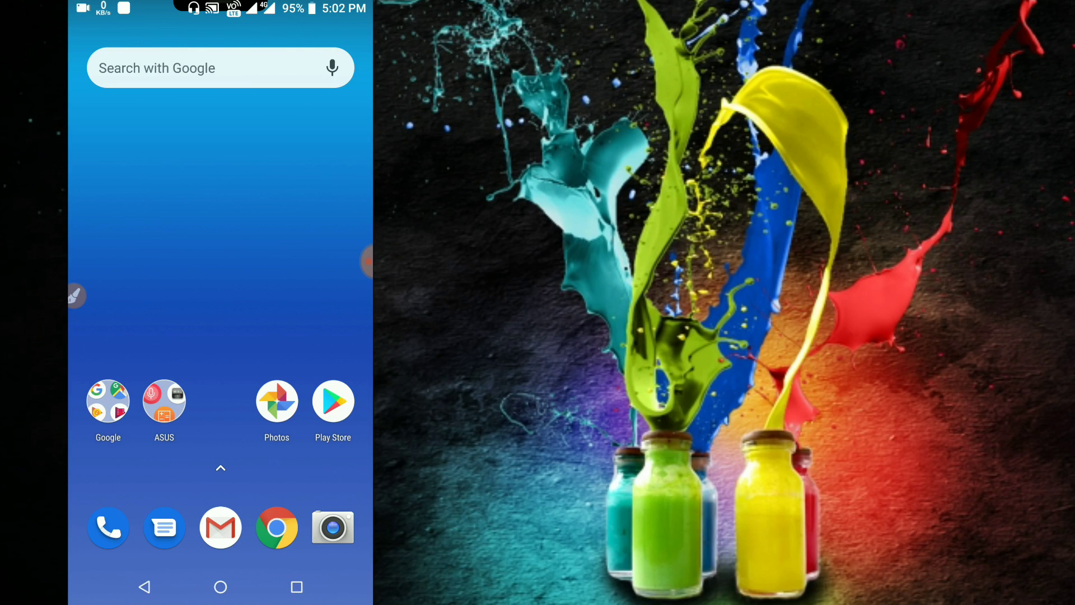
Swipe to the app page holding Notch and launch it.
left_click_drag(319, 252, 101, 253)
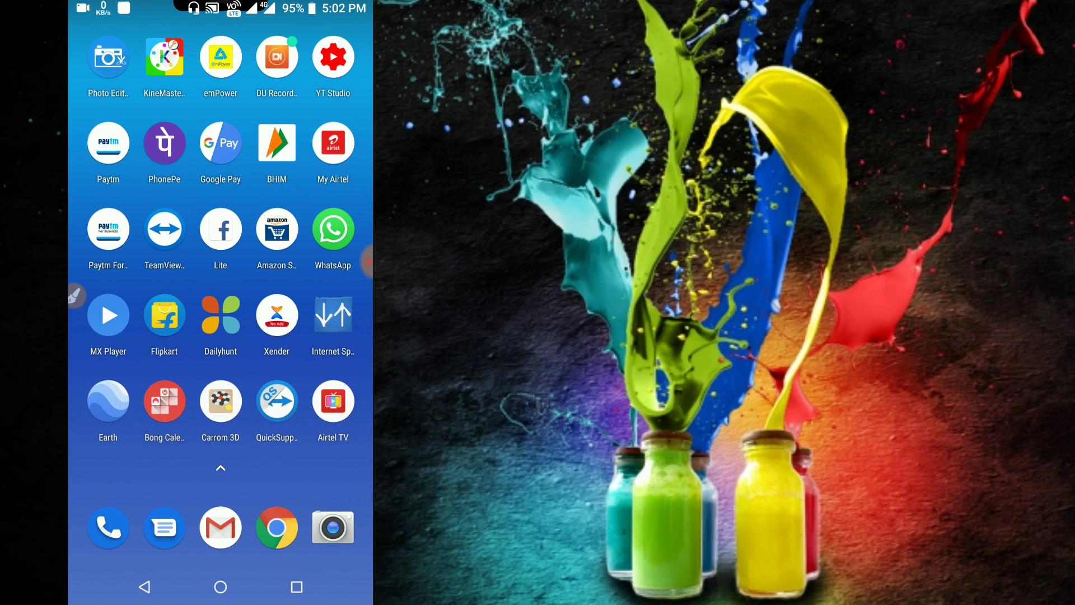
left_click_drag(320, 252, 101, 252)
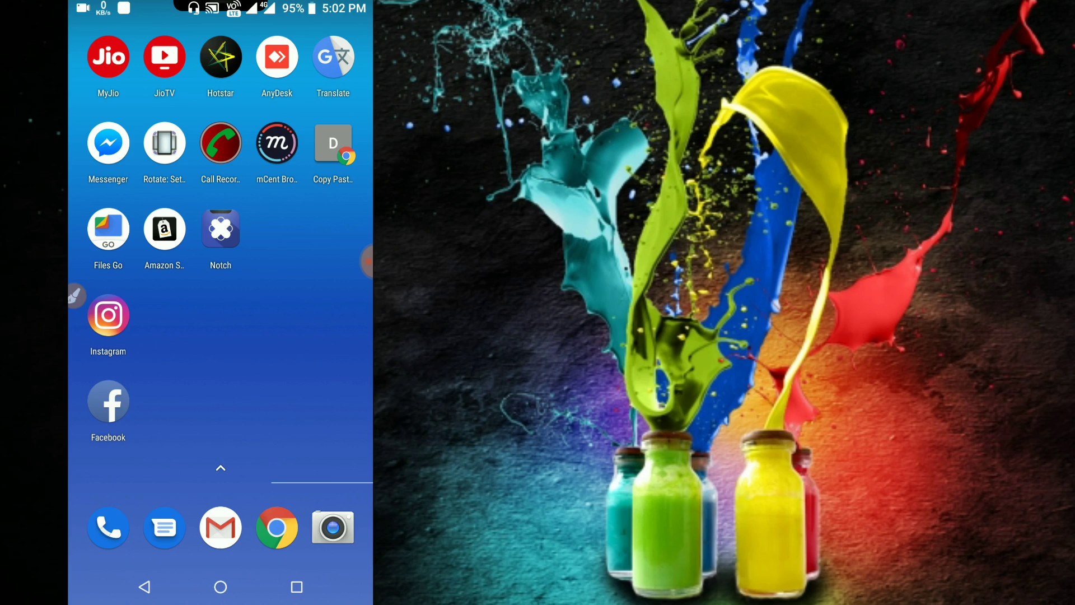
left_click(220, 228)
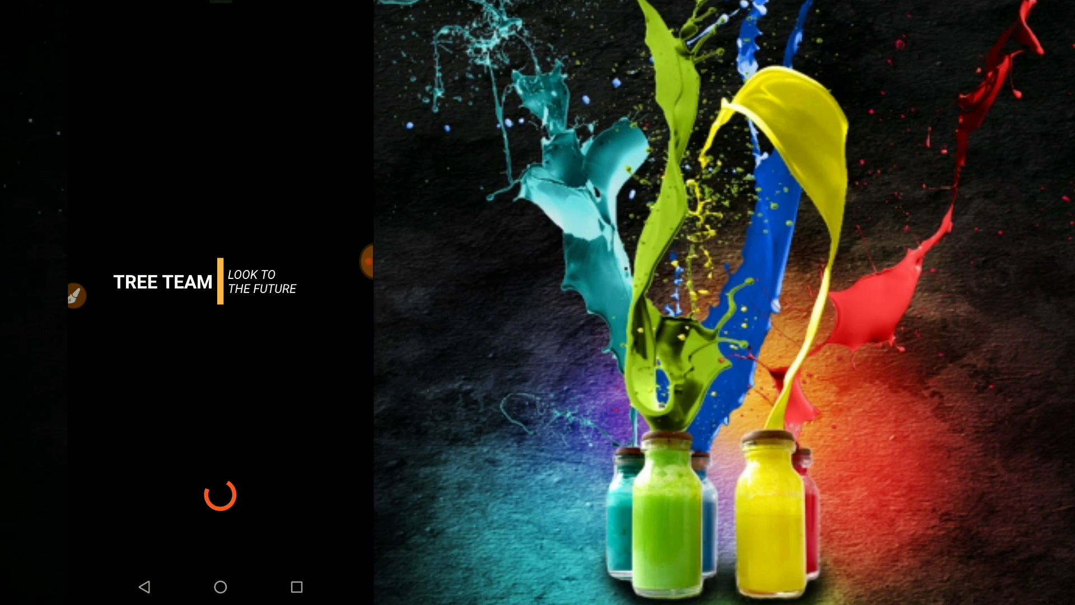
Switch off Notch's notifications from the shade and decline the offer to watch more.
left_click_drag(332, 9, 331, 252)
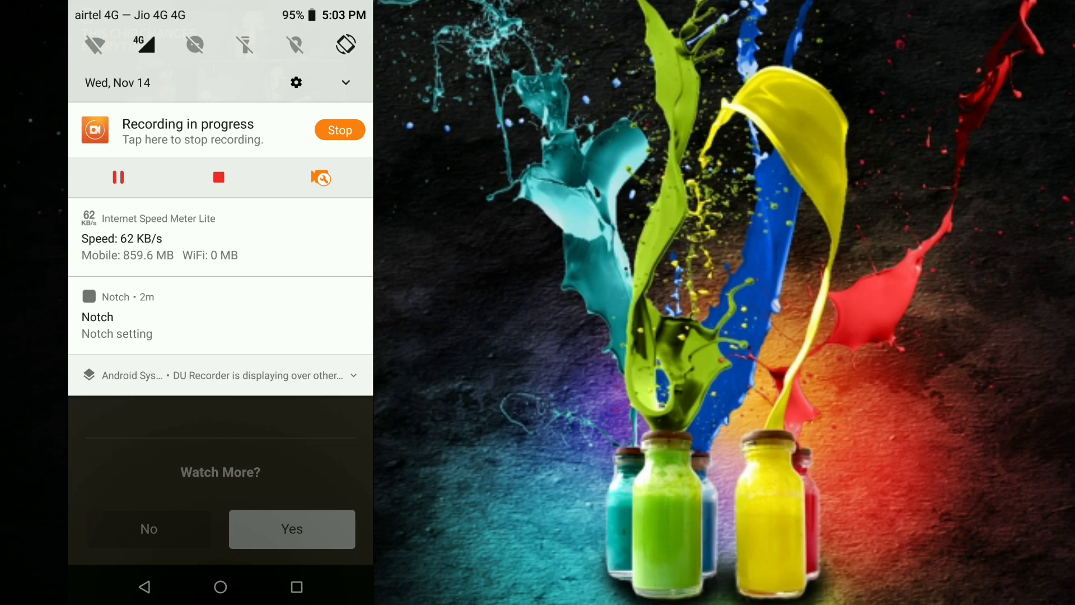
left_click(254, 315)
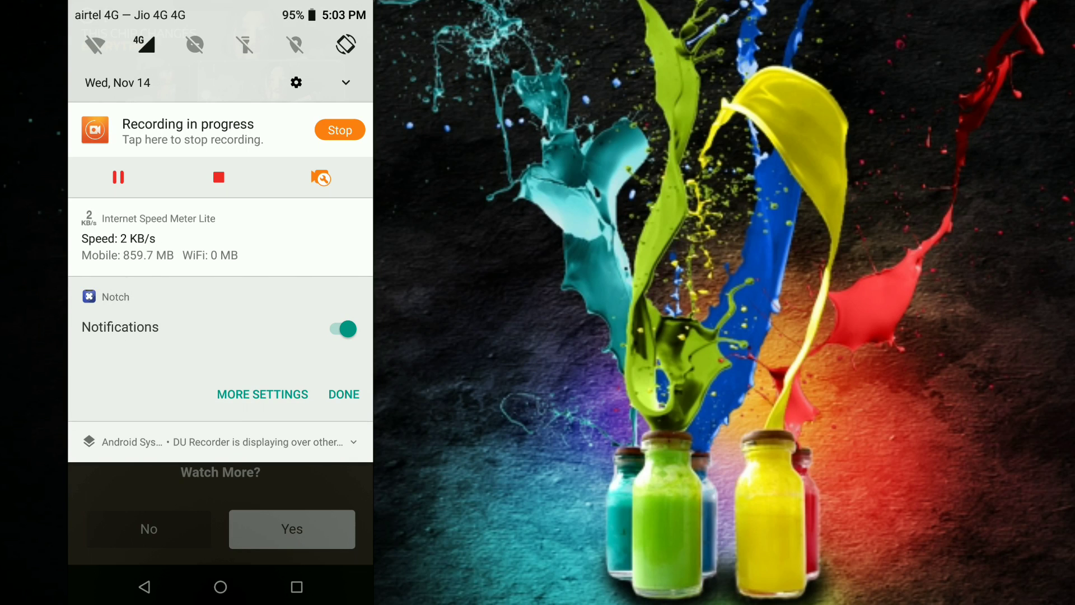
left_click(343, 394)
left_click_drag(302, 8, 301, 254)
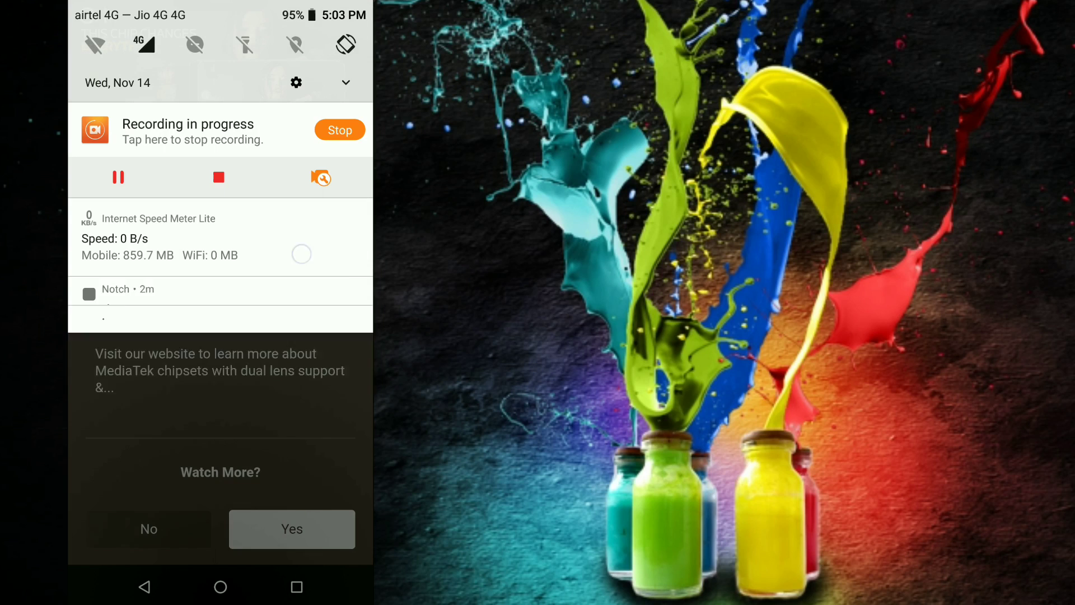
left_click(250, 315)
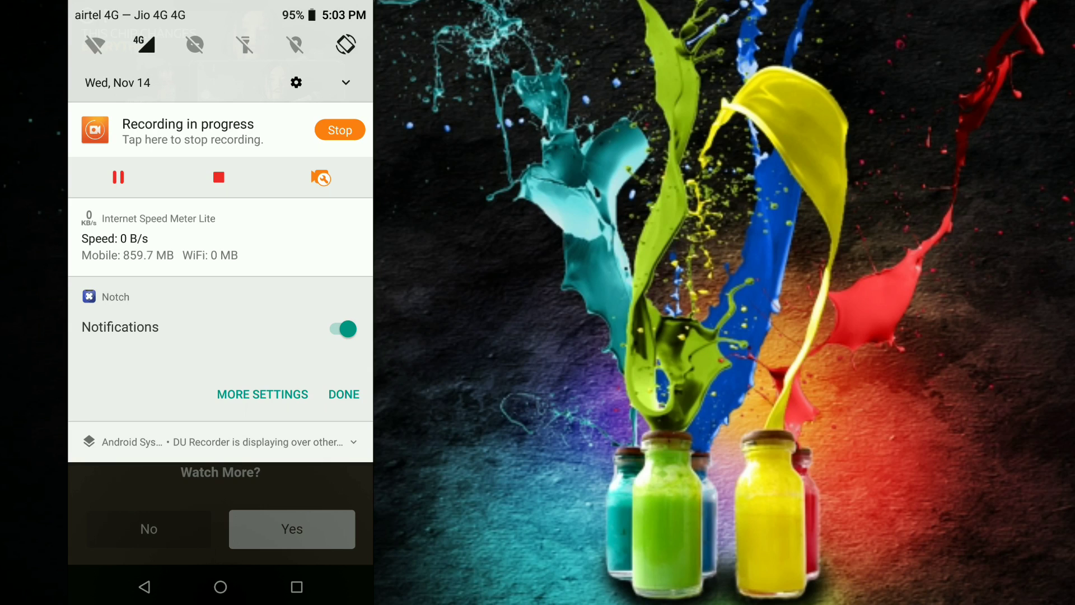
left_click(343, 329)
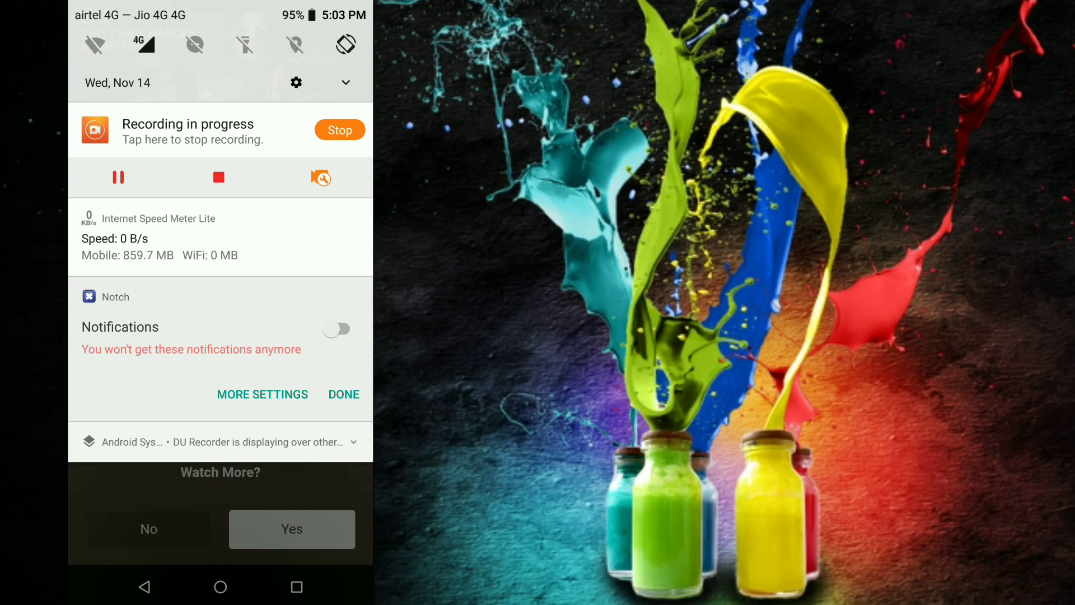
left_click(344, 394)
left_click(263, 436)
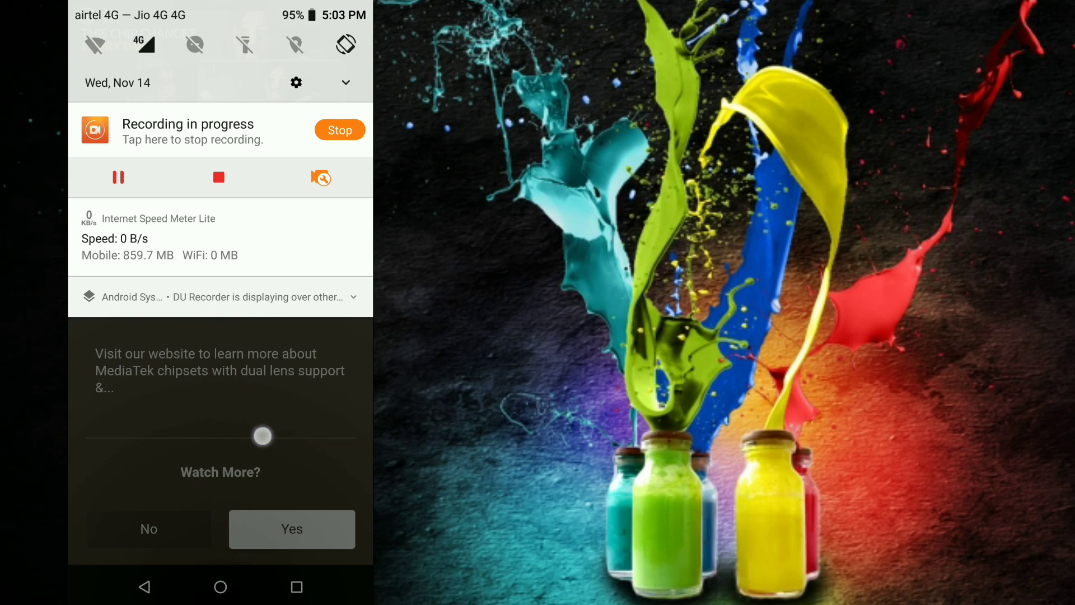
left_click(160, 530)
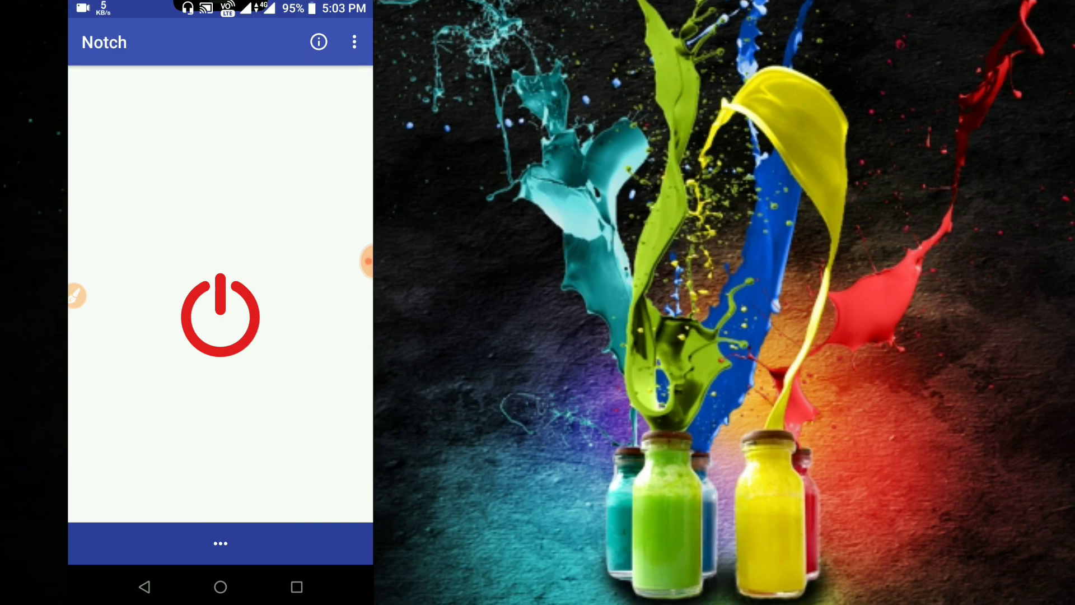
Dismiss the notification shade, leave Notch, and swipe to the first home page with the search bar.
left_click_drag(221, 8, 220, 303)
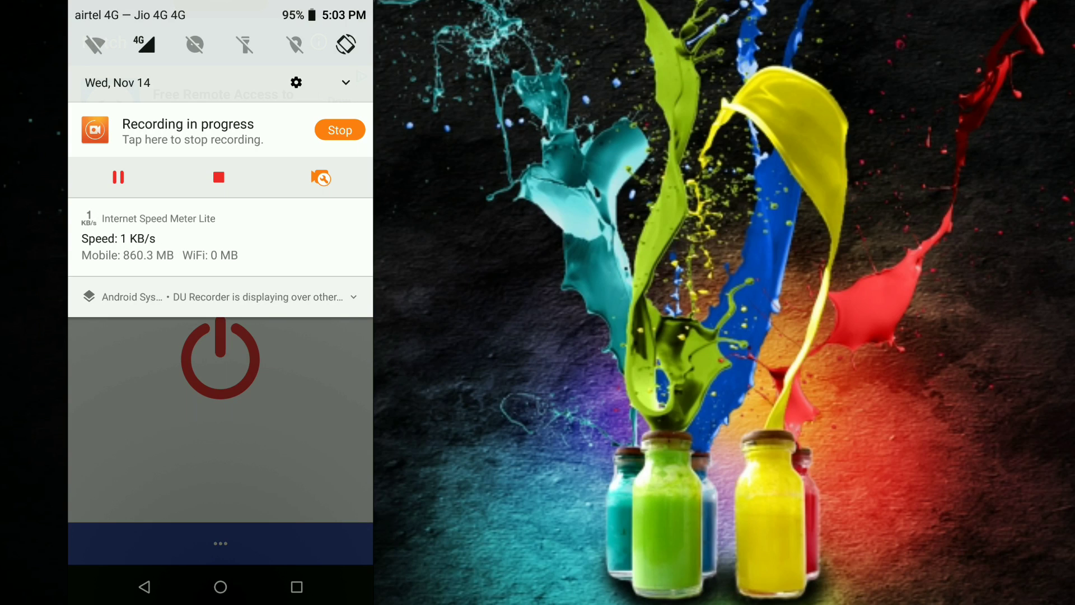
left_click(220, 420)
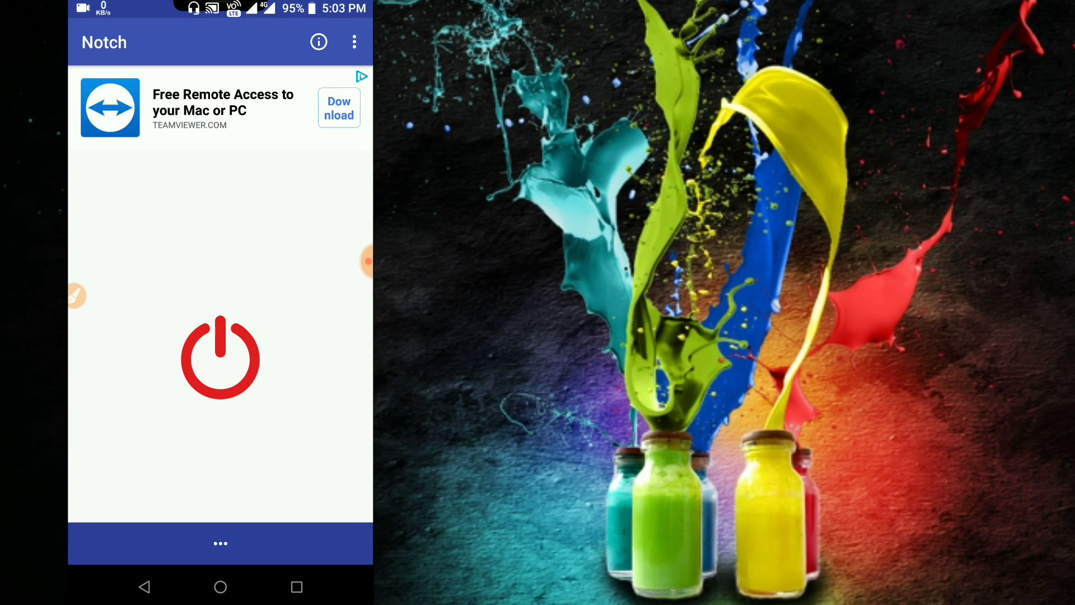
left_click(220, 587)
left_click_drag(126, 336, 320, 337)
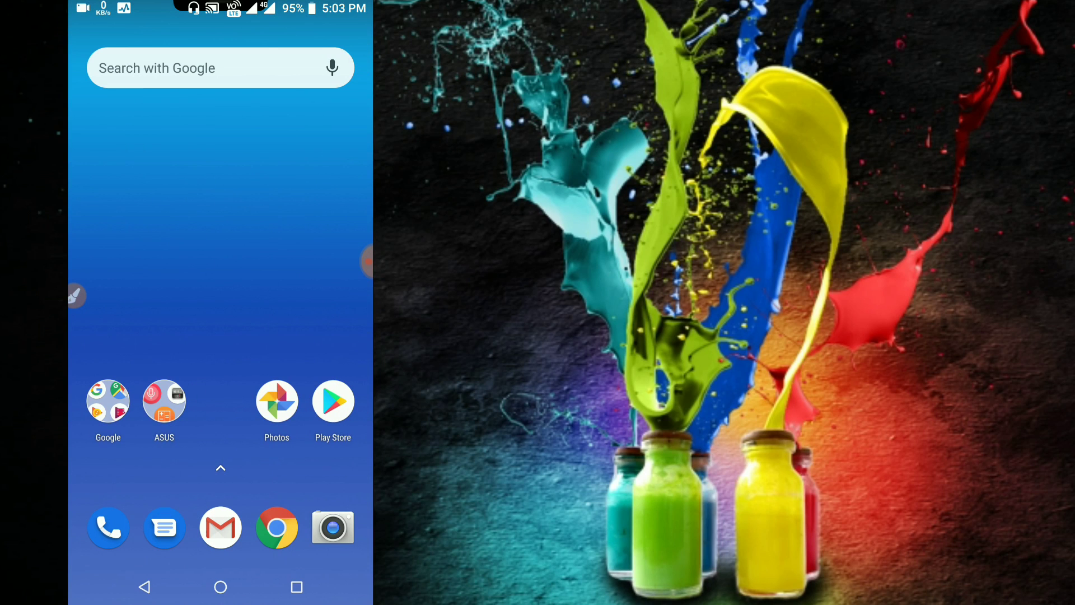